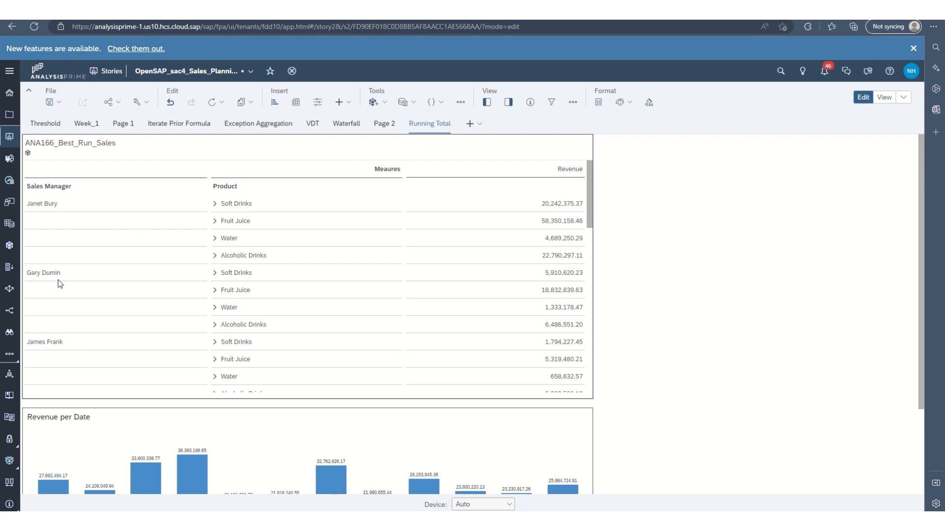
Show the sales table's Builder panel and the options menu for Meaures under Columns.
click(418, 252)
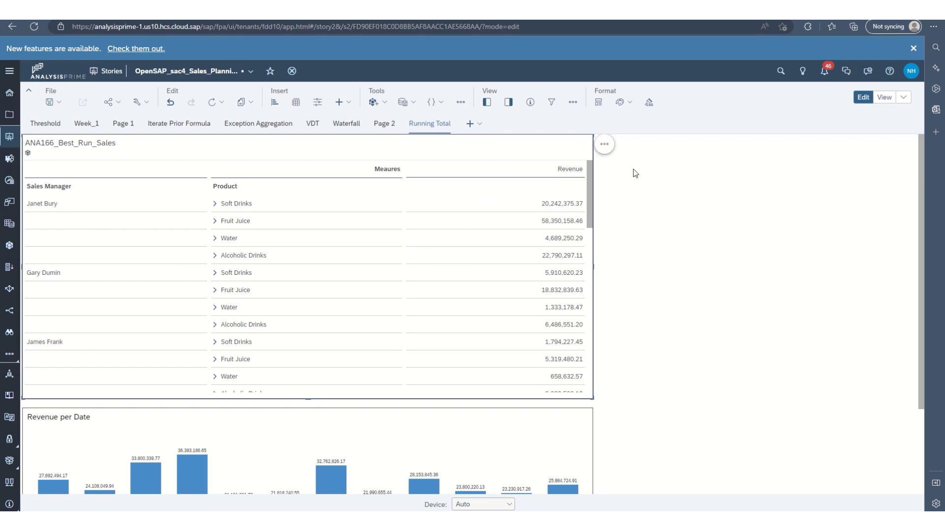
click(508, 102)
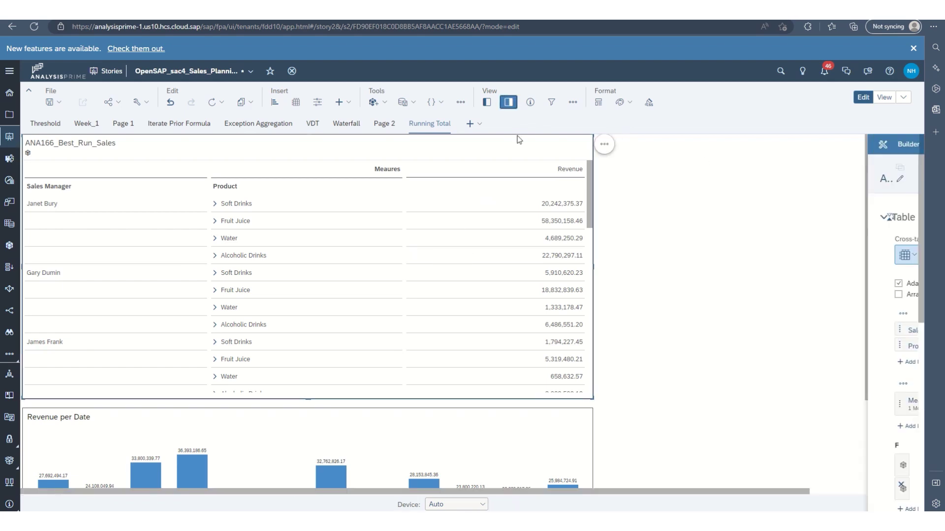
scroll(816, 296, down, 2)
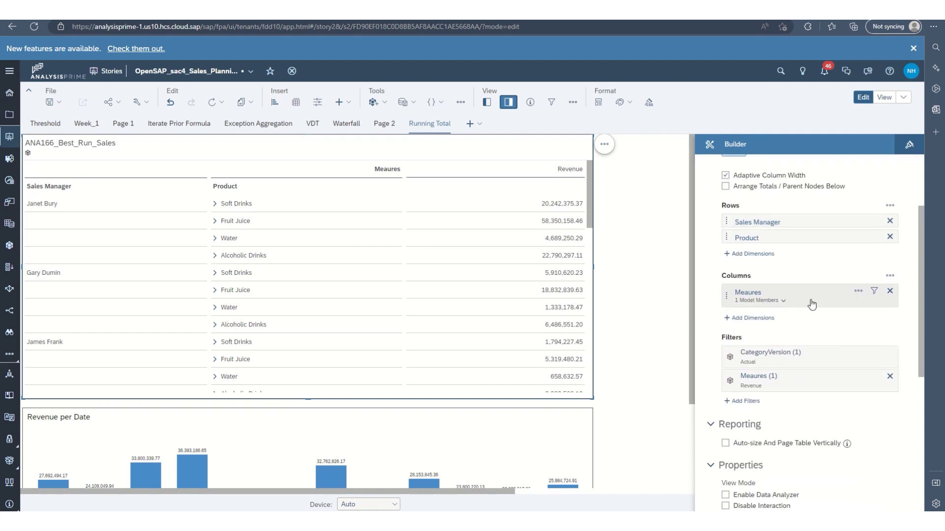
click(857, 292)
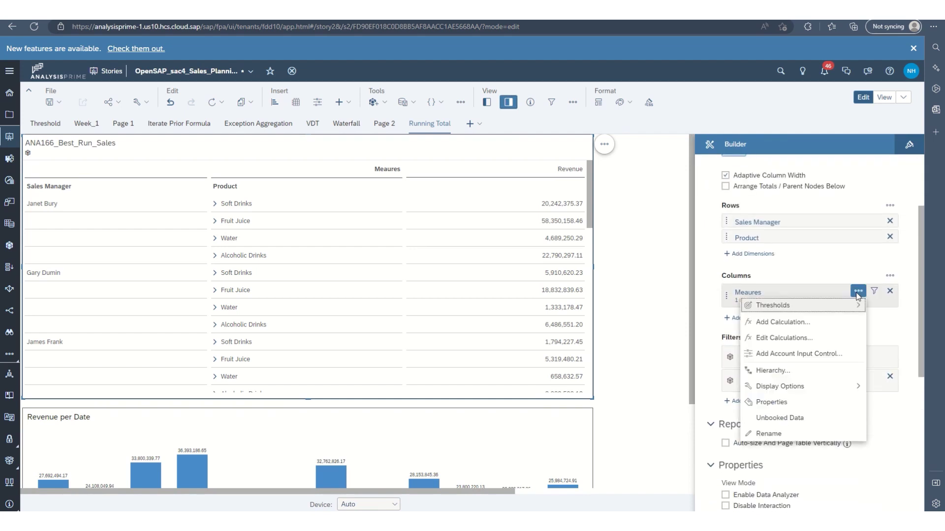
Define a Running Total calculation 'RT by Mgr' using SUM of Revenue across Product.
click(820, 327)
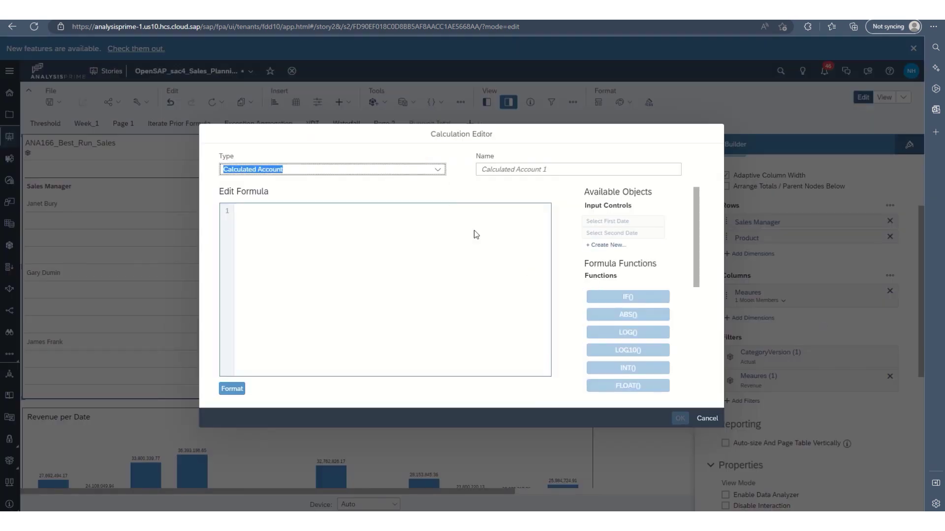
click(440, 175)
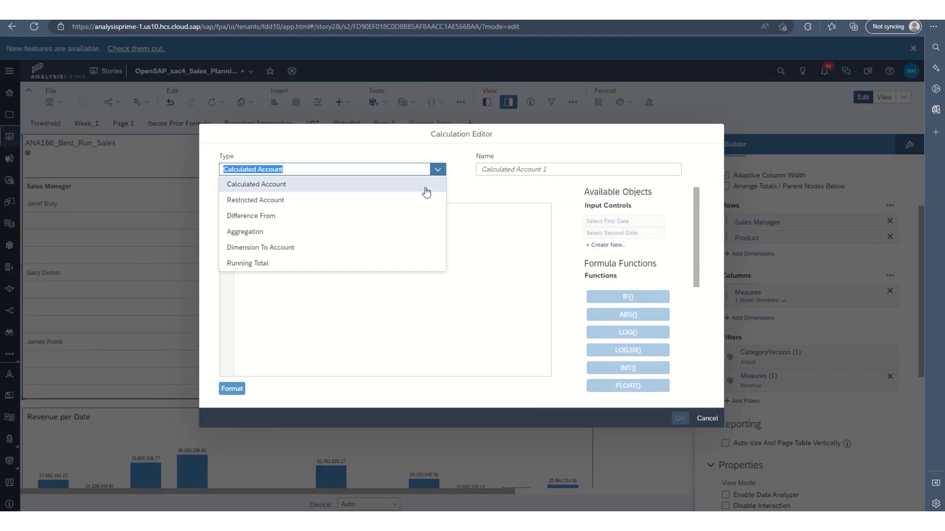
click(285, 271)
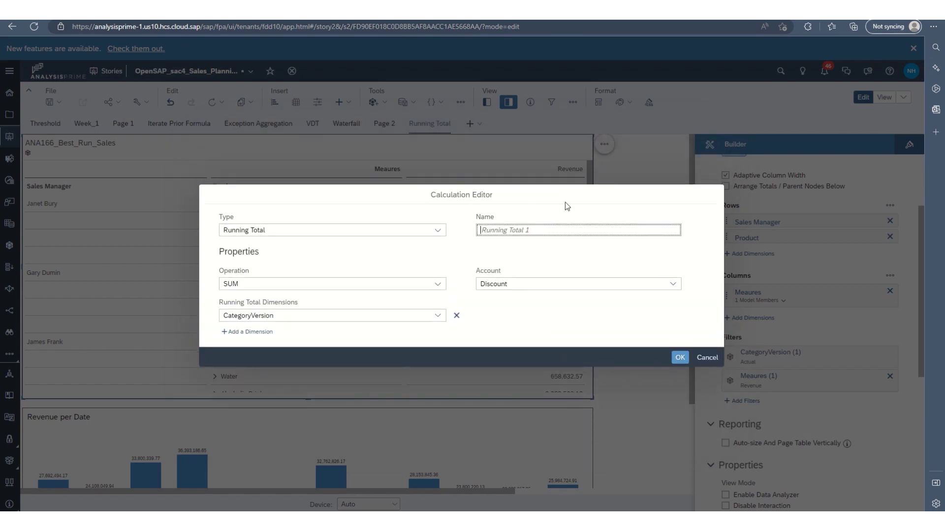
text(RT by Mgr)
click(436, 285)
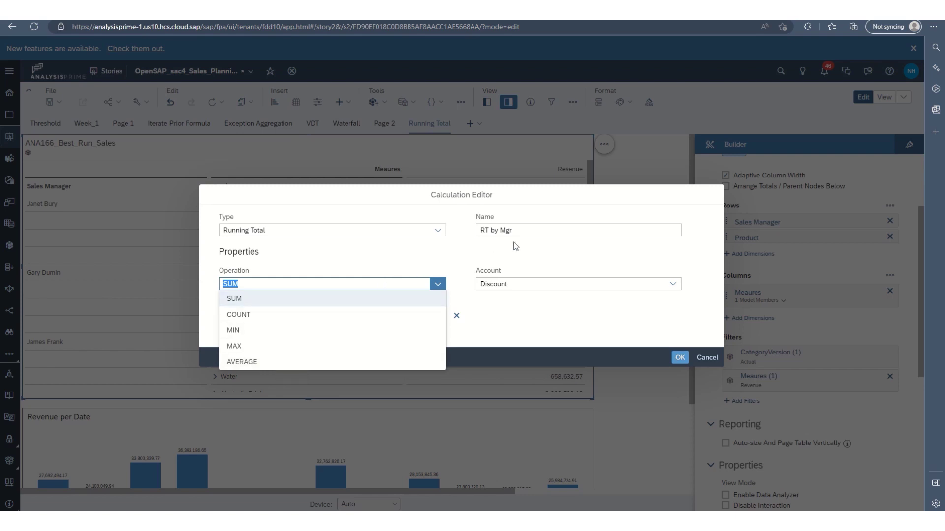
click(390, 299)
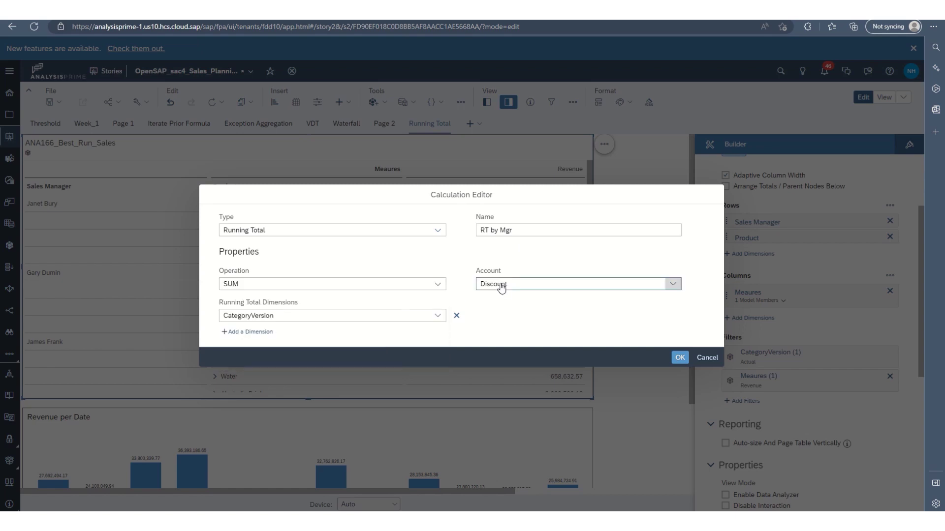
click(500, 288)
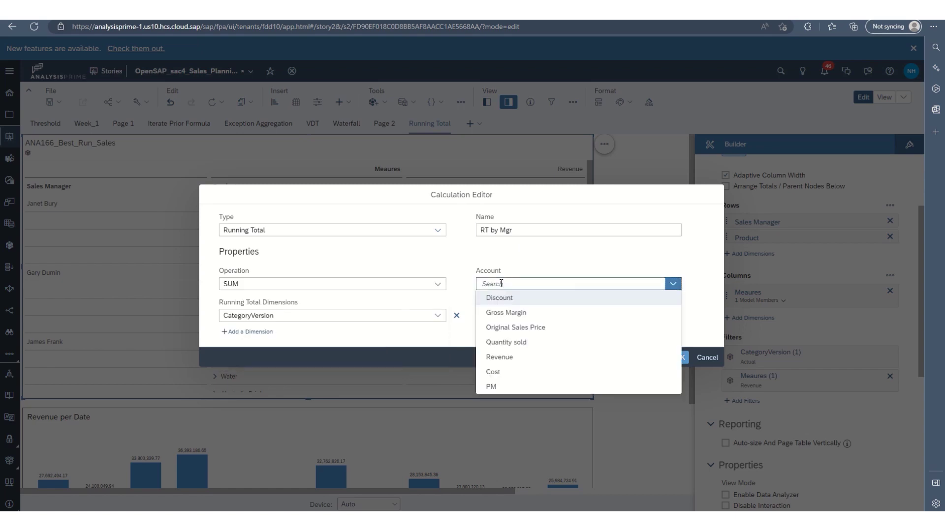
click(500, 358)
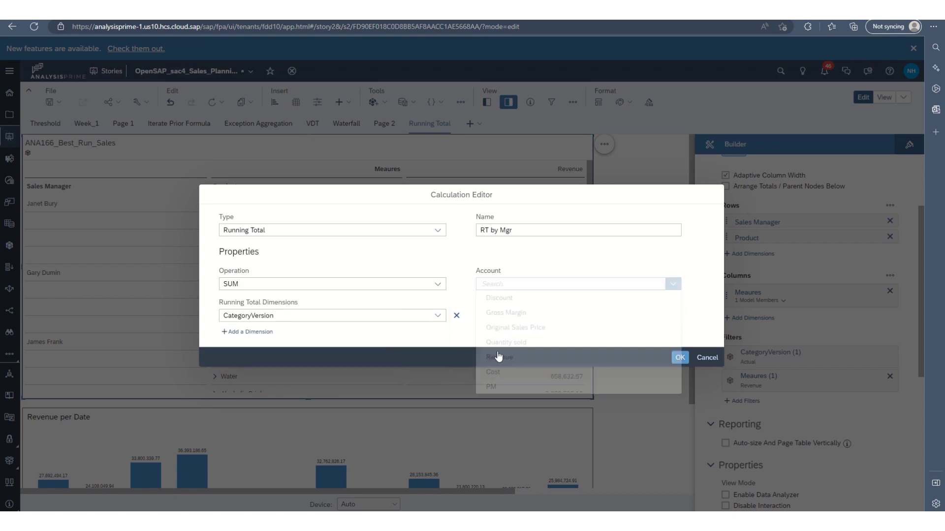
click(434, 320)
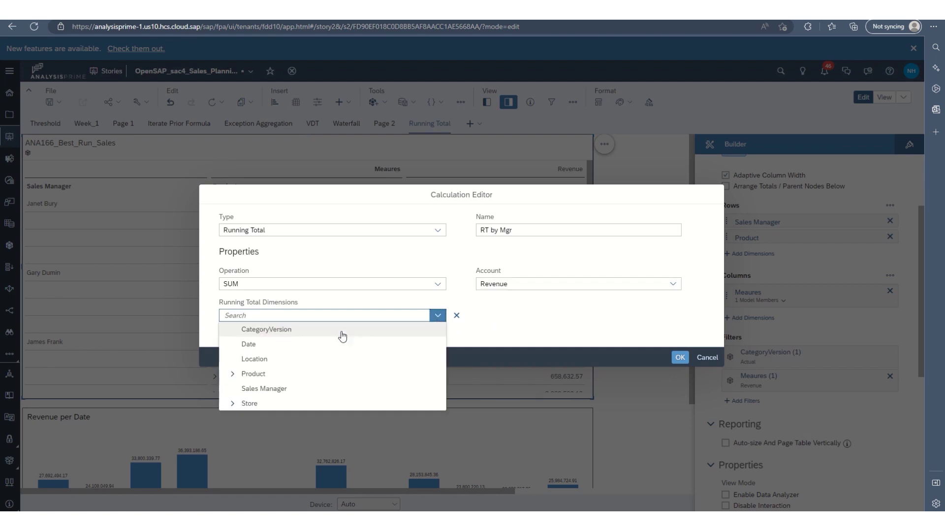
click(286, 377)
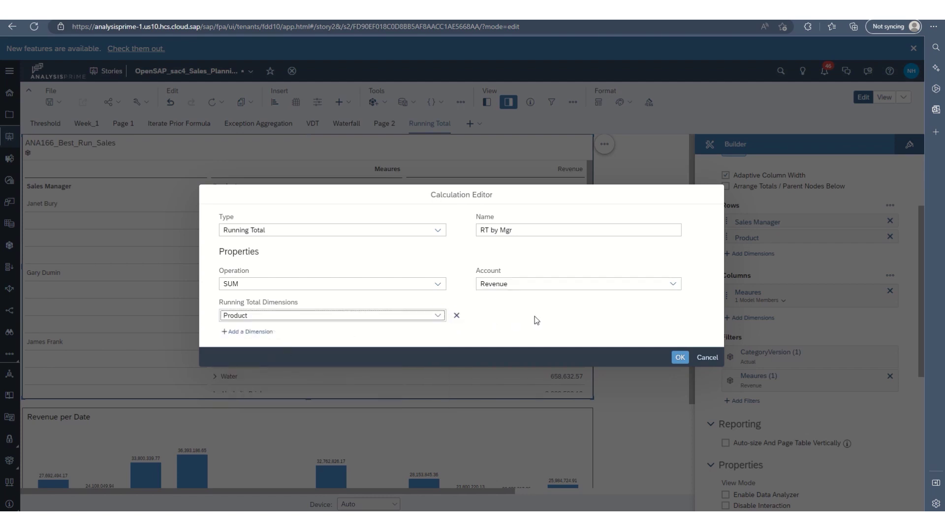
Create RT by Mgr and inspect its running-total values in the table.
click(679, 357)
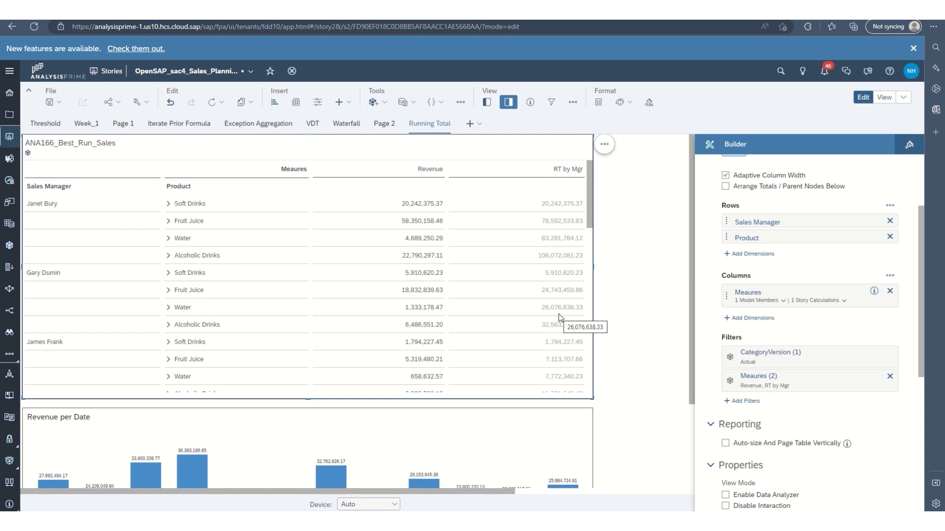
click(502, 228)
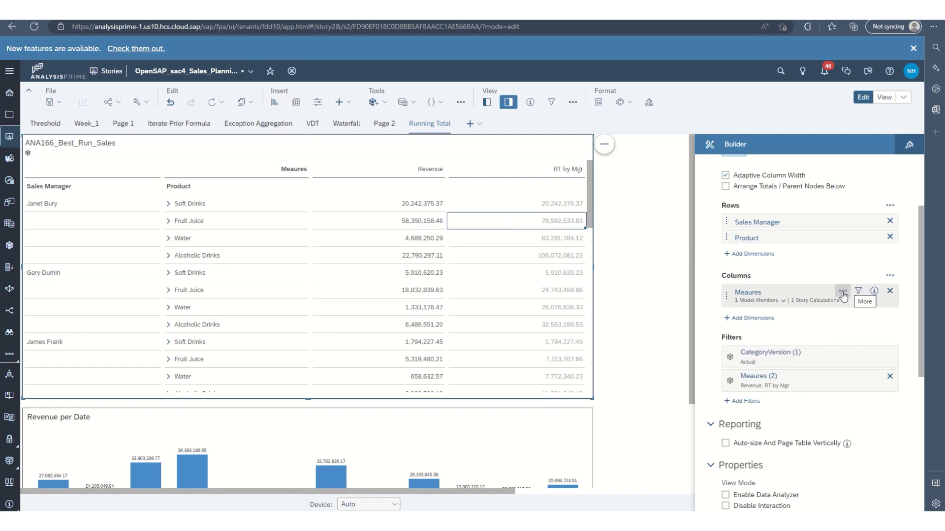
Start a new Running Total calculation on the table named Minimum Rev.
click(842, 294)
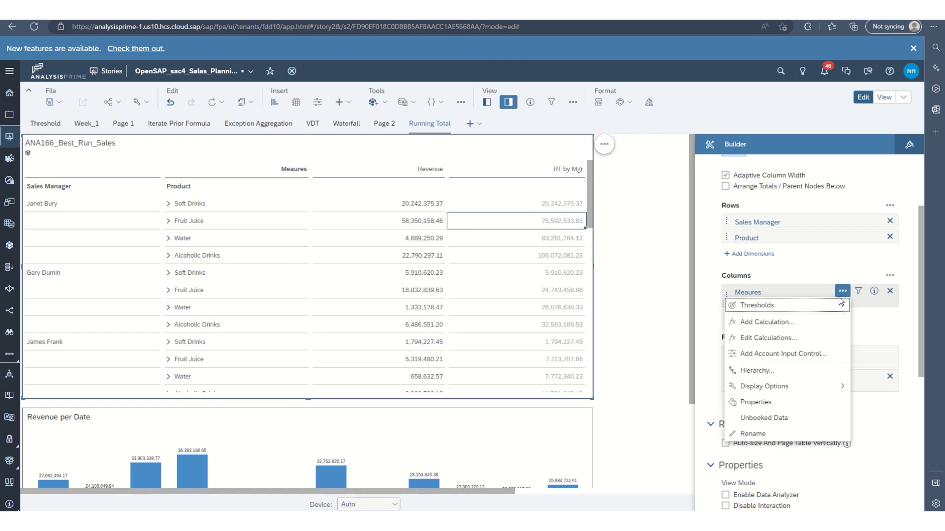
click(816, 322)
click(334, 169)
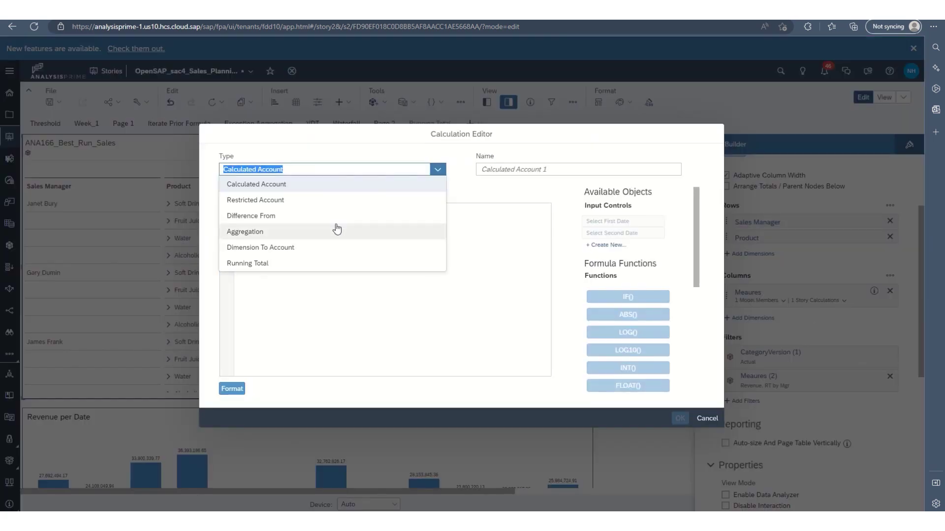
click(300, 264)
click(542, 231)
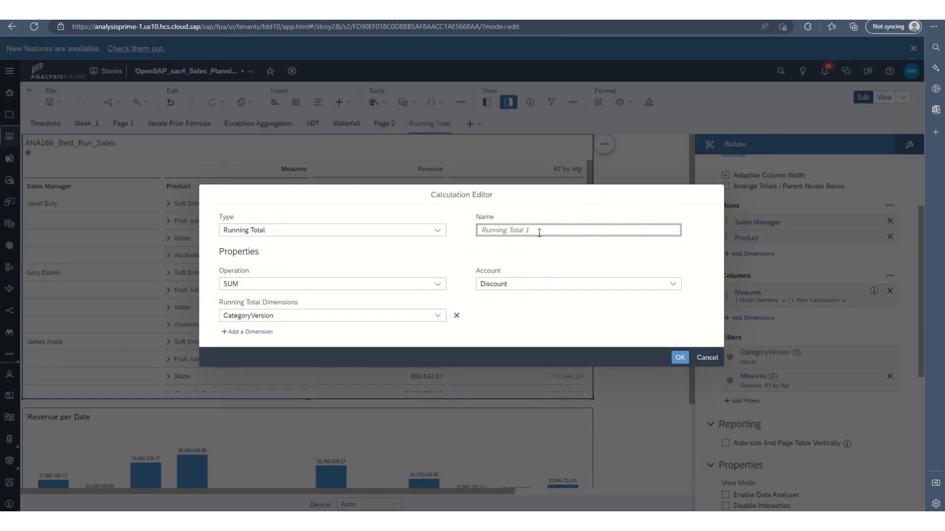
text(Minimum Rev)
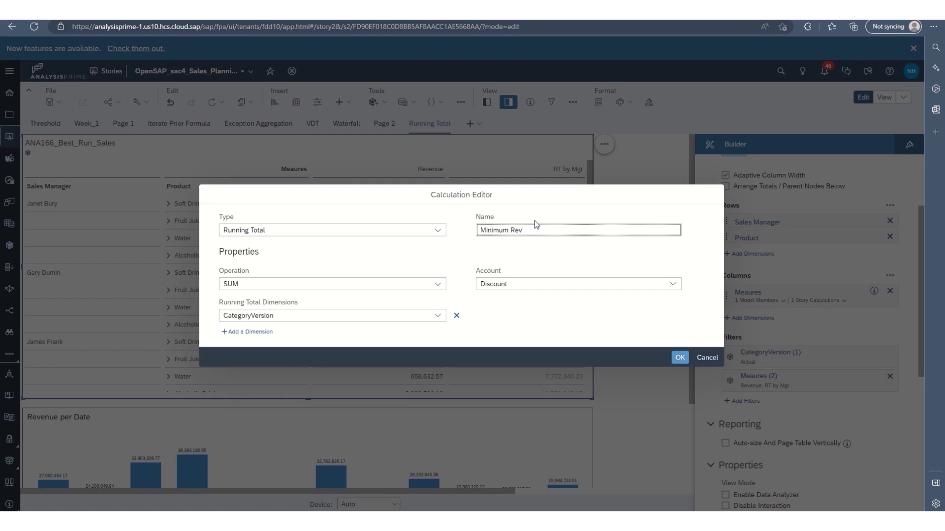
Set Minimum Rev to MIN of Revenue across Product and create it.
click(437, 286)
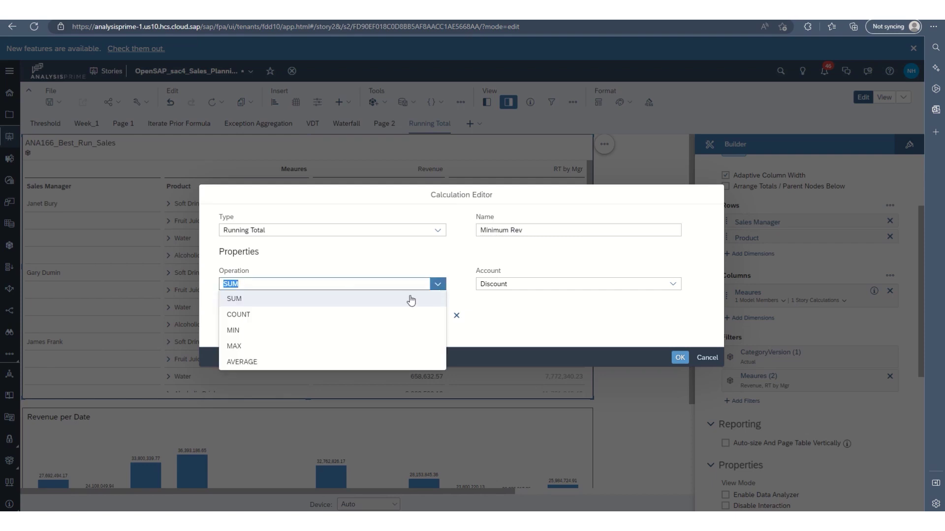
click(312, 334)
click(526, 287)
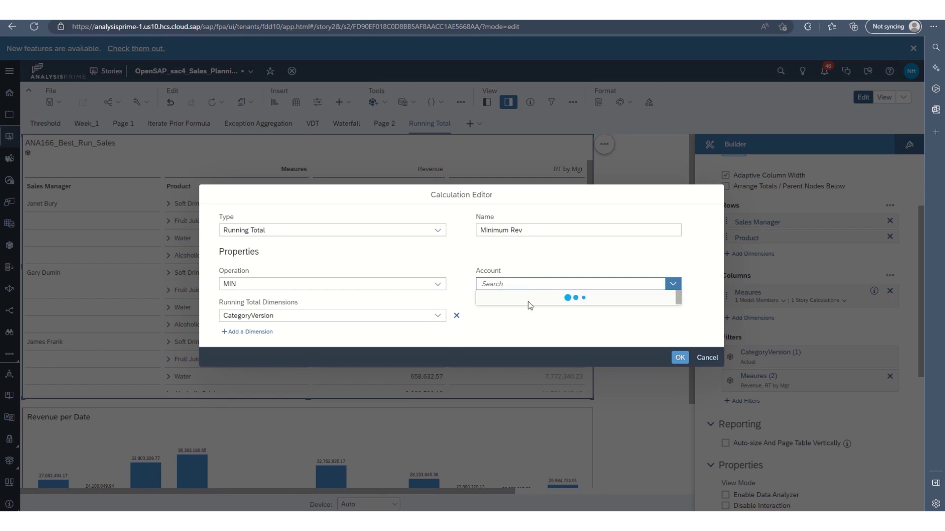
click(517, 364)
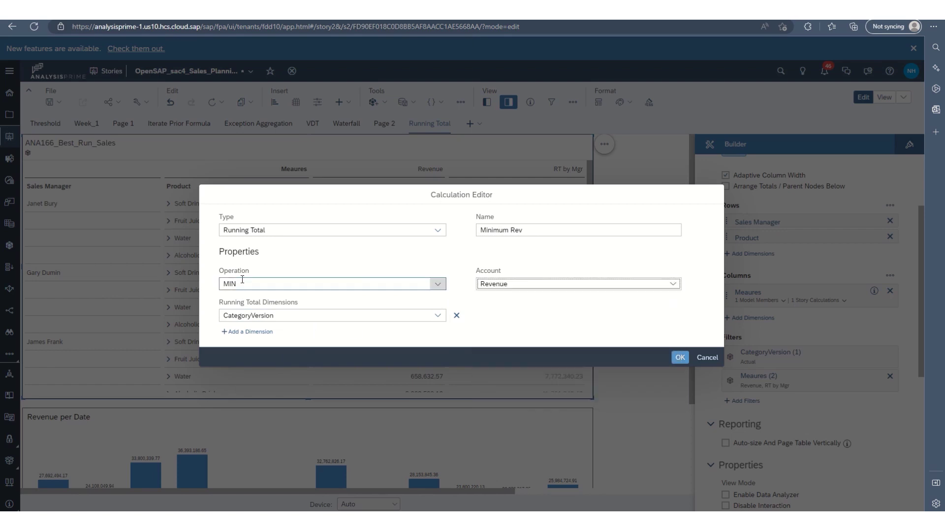
click(437, 316)
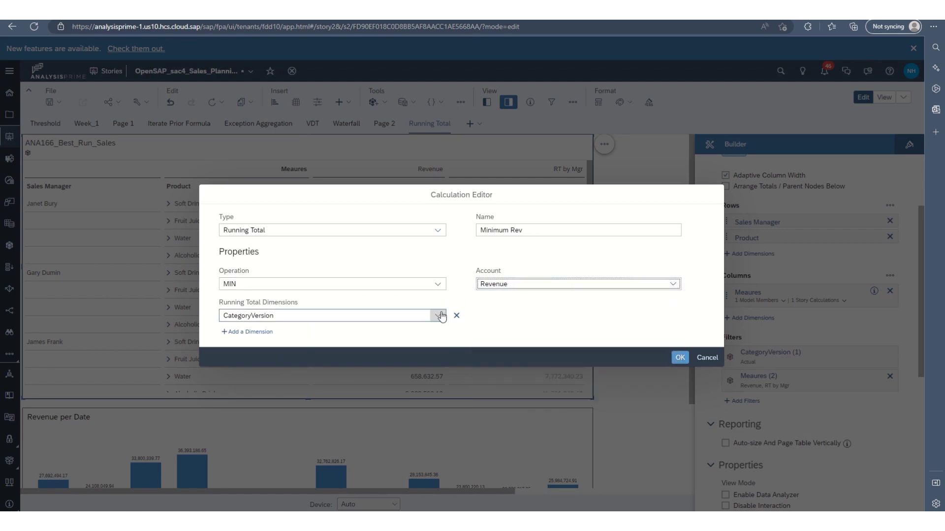
click(324, 372)
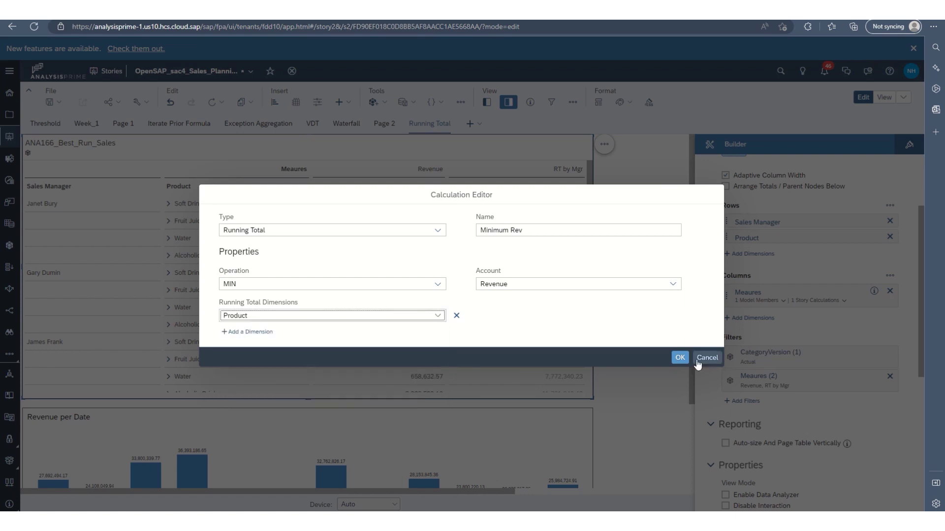
click(679, 358)
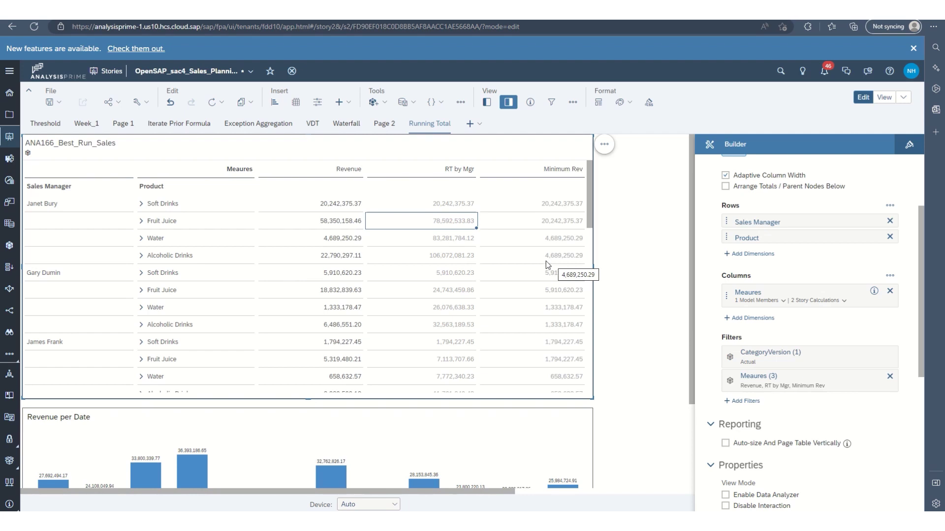
Scroll the table to check the Minimum Rev running-minimum values.
scroll(508, 295, down, 1)
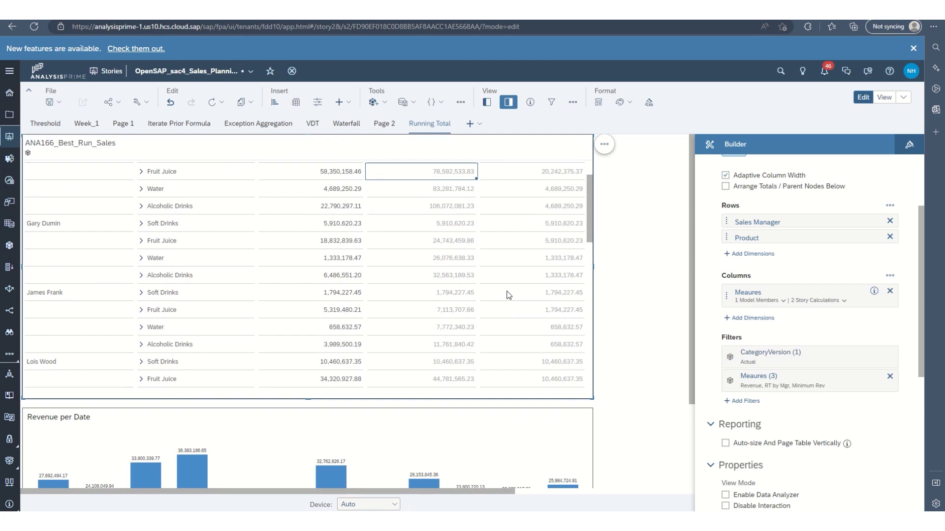
Select the Revenue per Date chart and list accounts available for its line axis.
click(523, 436)
scroll(618, 337, down, 2)
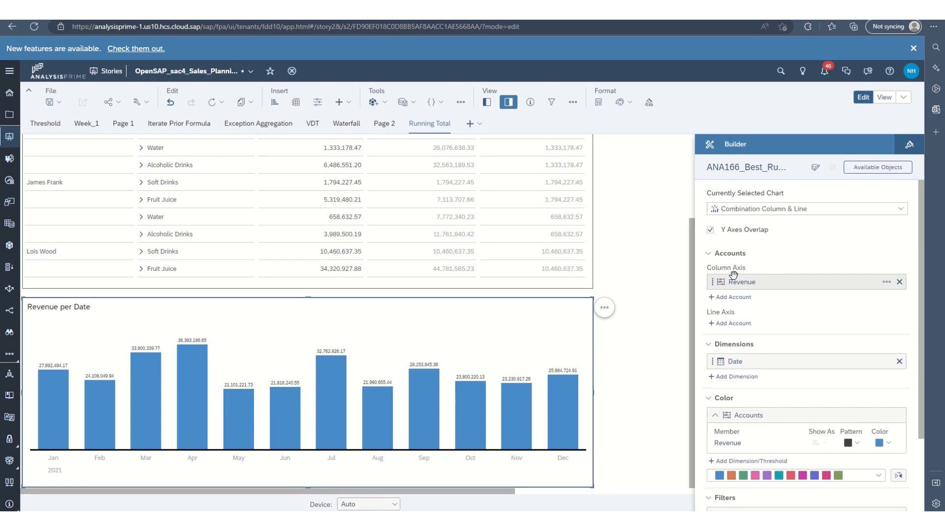
click(741, 325)
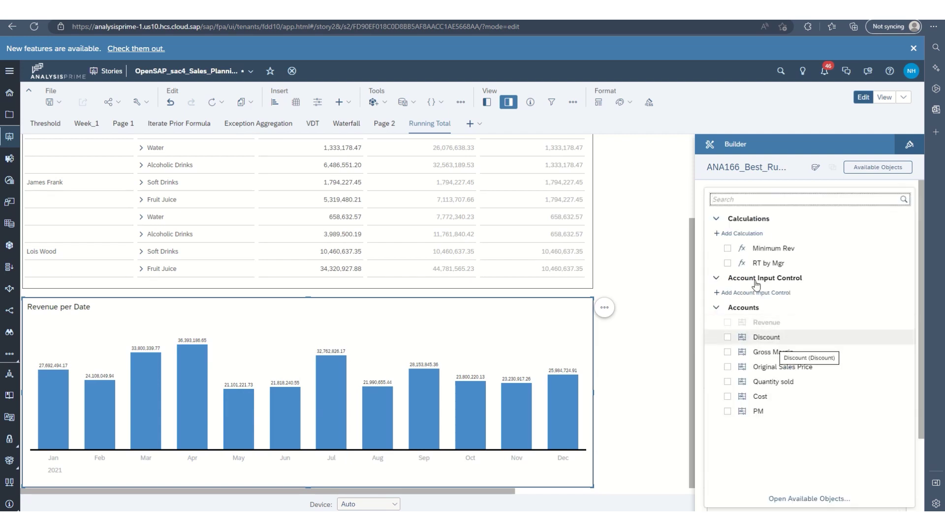
Start a new Running Total calculation on the line axis using the AVERAGE operation.
click(698, 254)
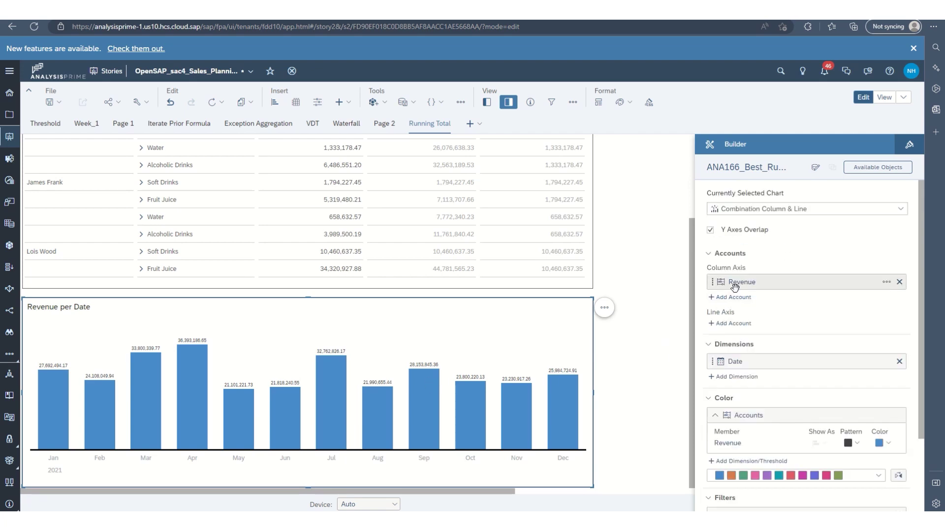
click(735, 324)
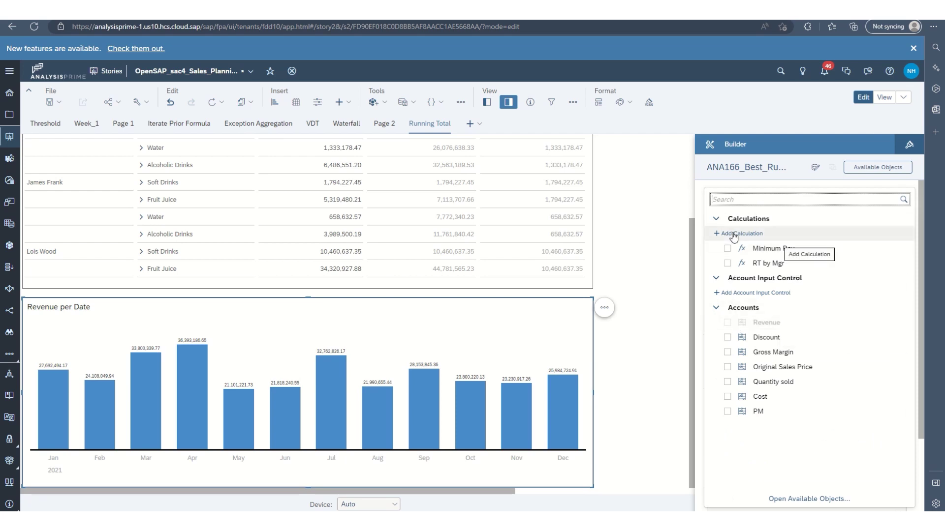
click(734, 235)
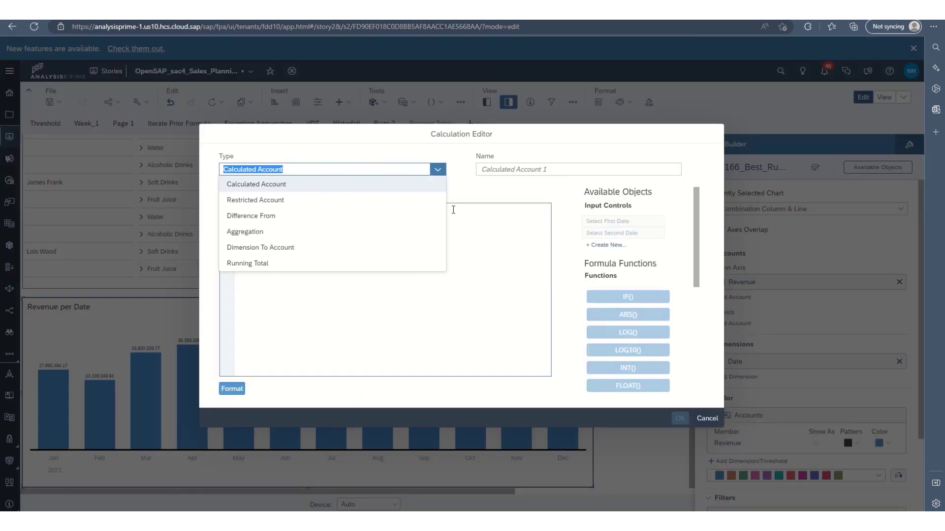
click(293, 269)
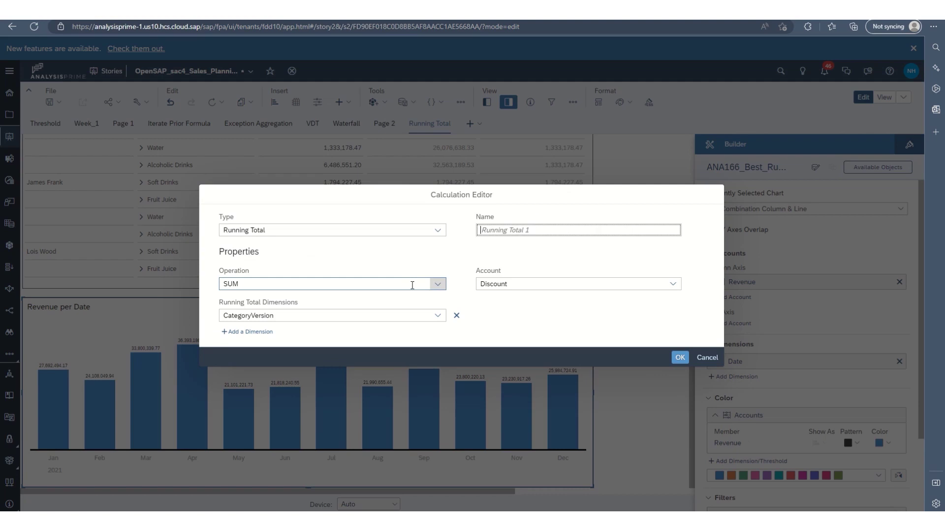
click(437, 285)
click(369, 358)
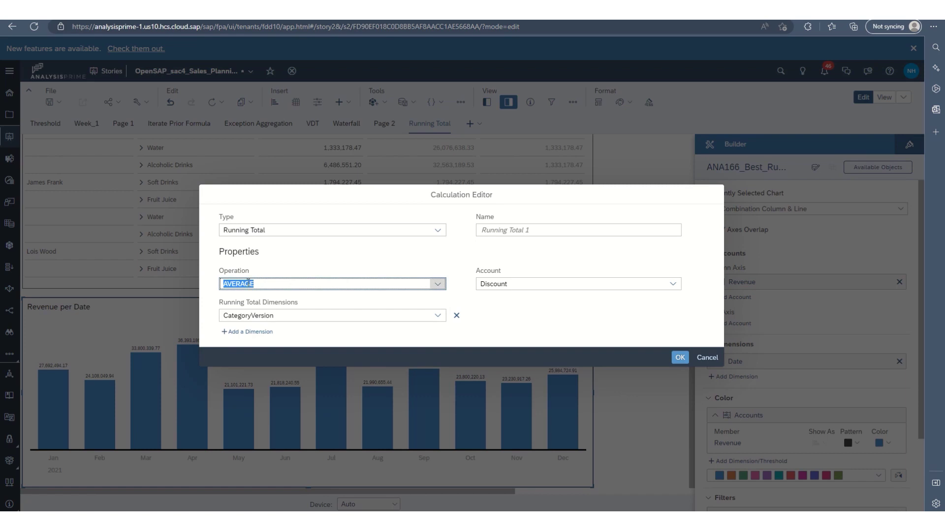
Name the calculation Rev Avg, average Revenue along Date, and create it.
click(522, 230)
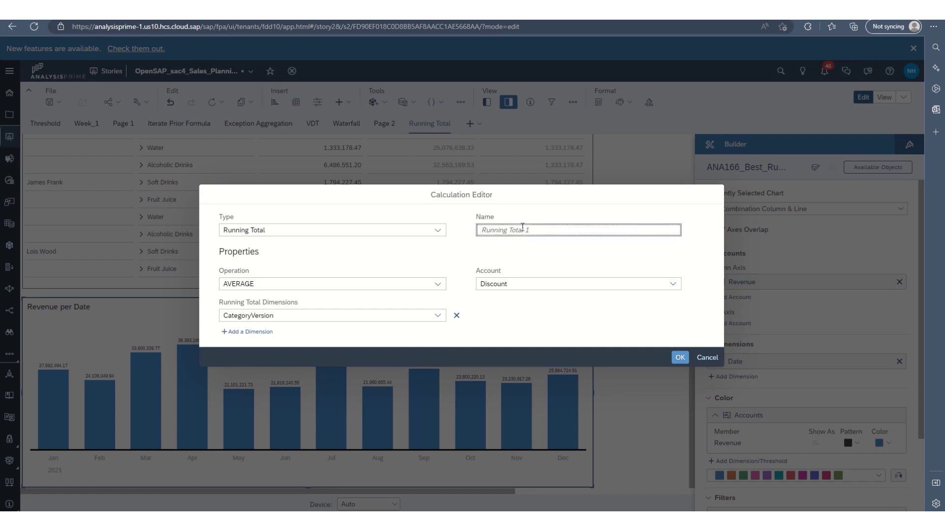
text(Re)
text(v M)
click(673, 284)
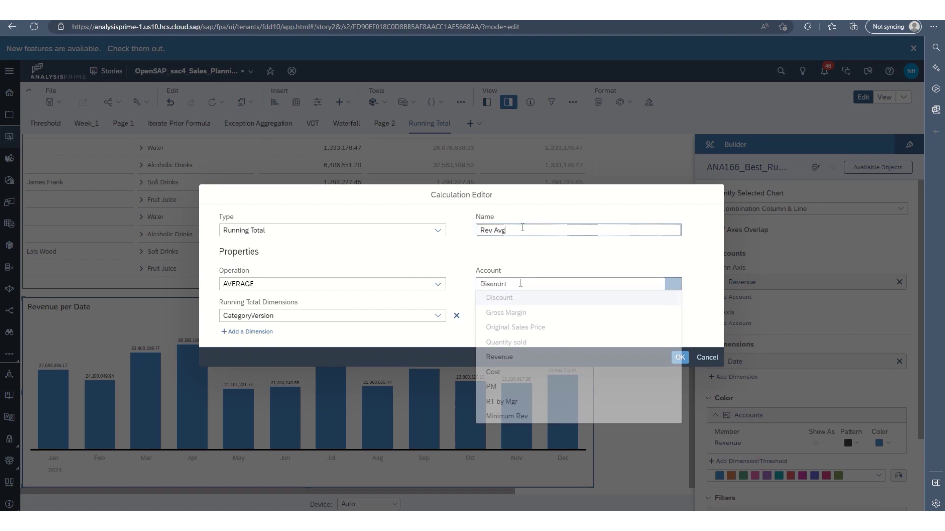
click(519, 358)
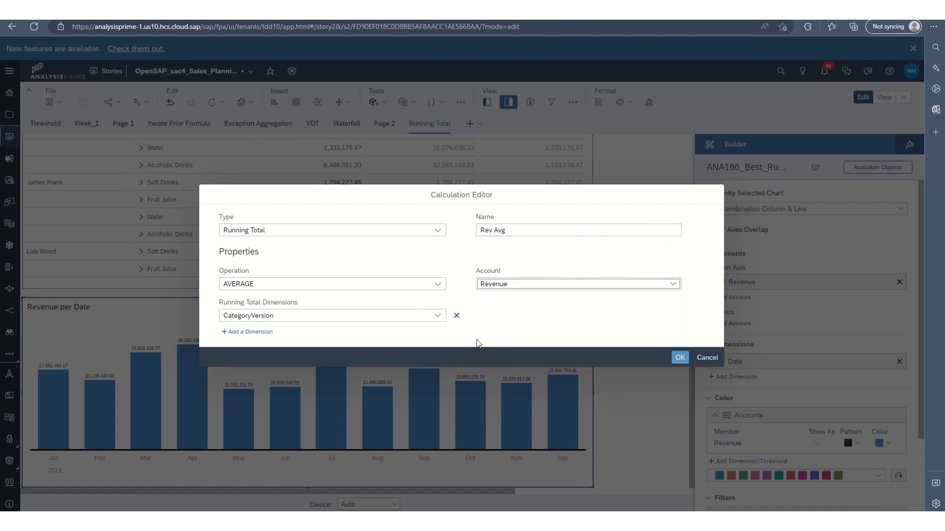
click(394, 317)
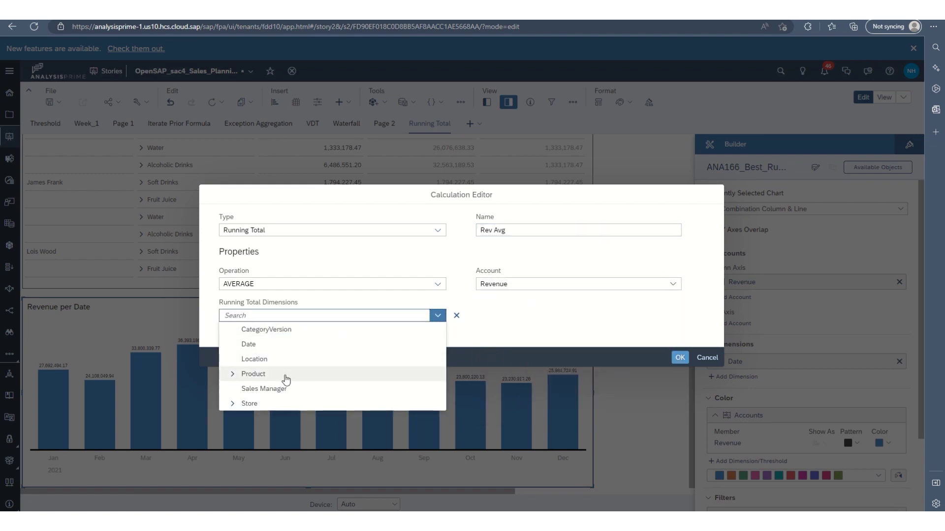
click(273, 345)
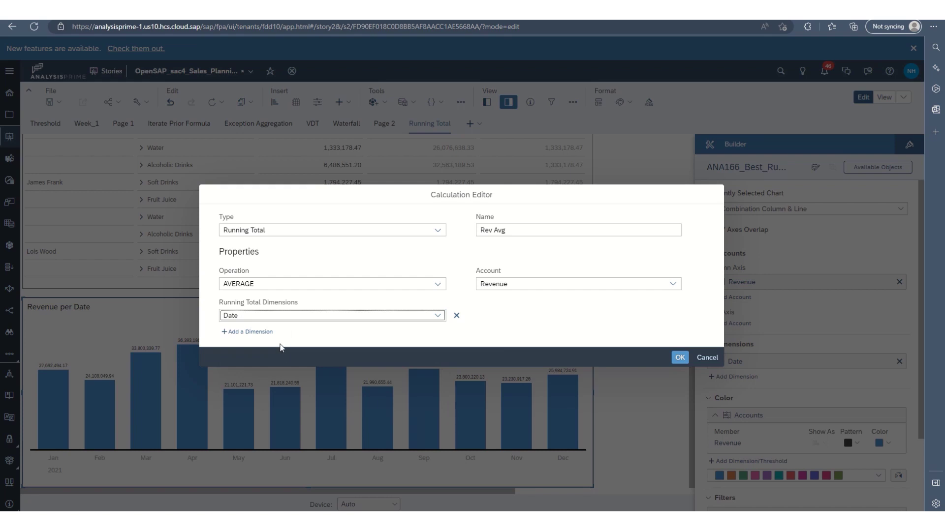
click(677, 360)
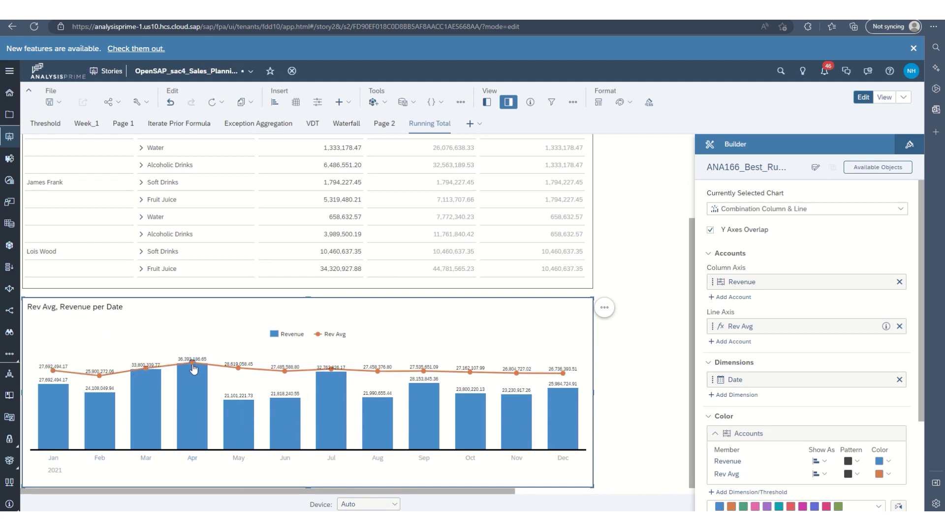
Turn off Y Axes Overlap so the Rev Avg line gets its own axis.
mouse_move(333, 384)
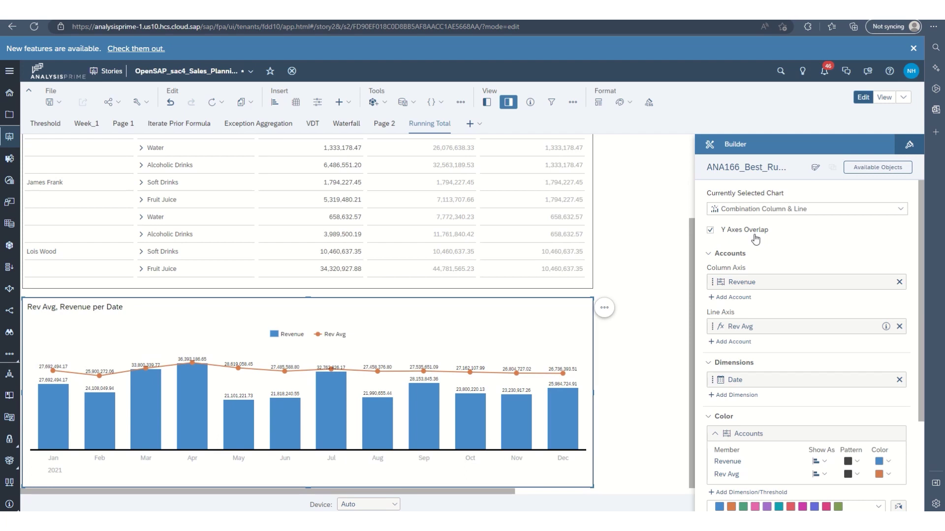
click(710, 230)
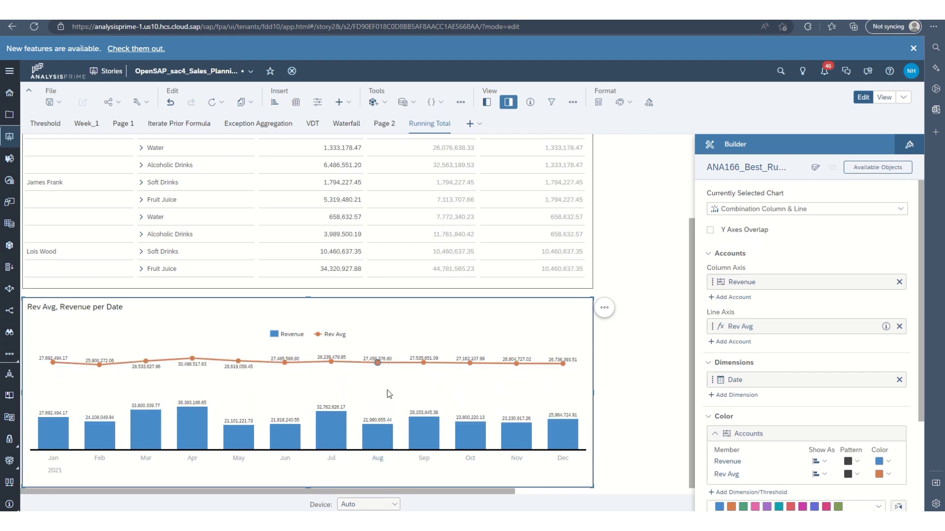
mouse_move(407, 390)
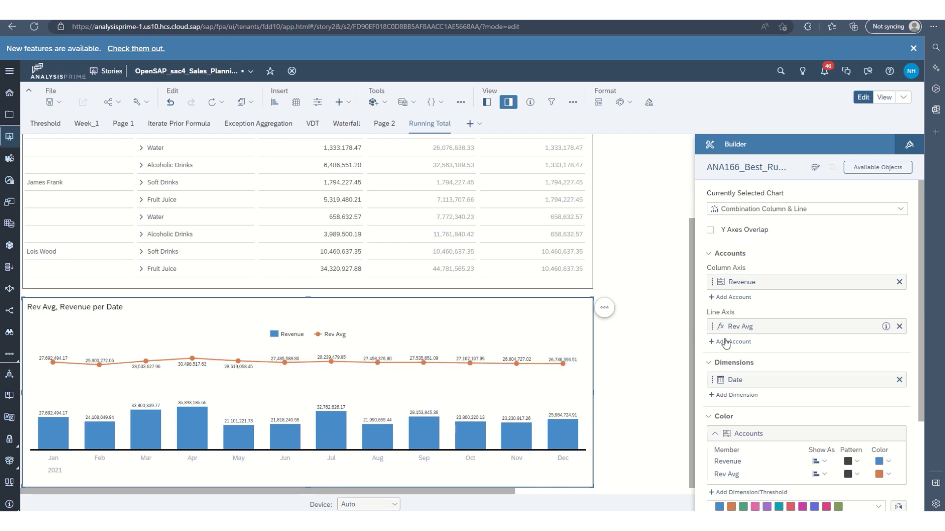
click(743, 346)
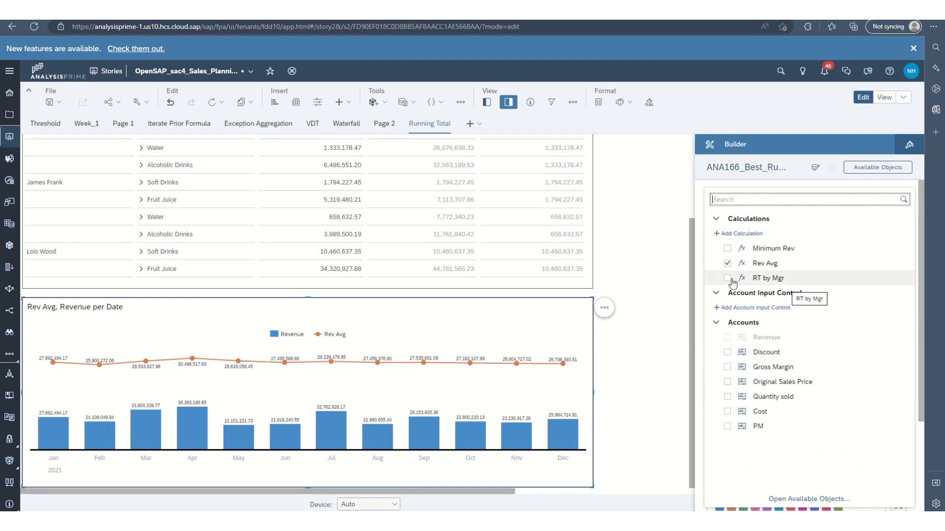
click(728, 234)
click(345, 169)
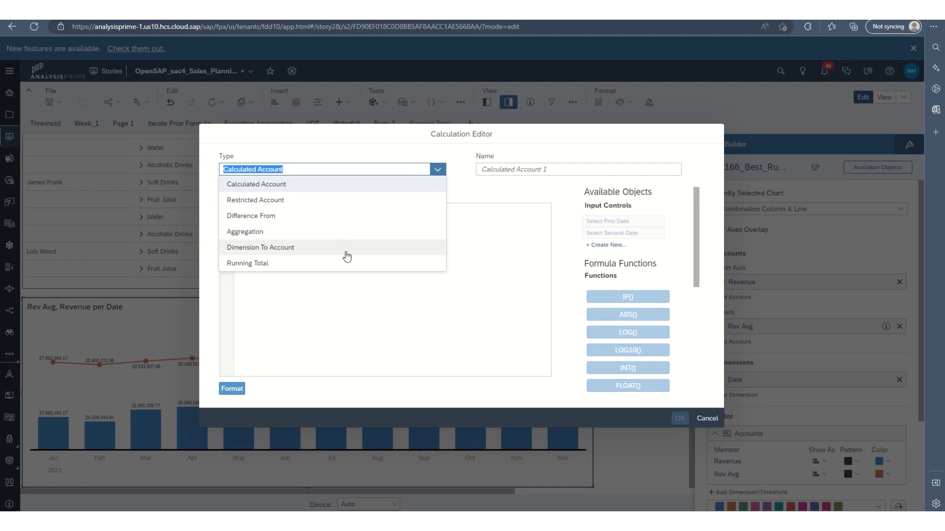
click(404, 263)
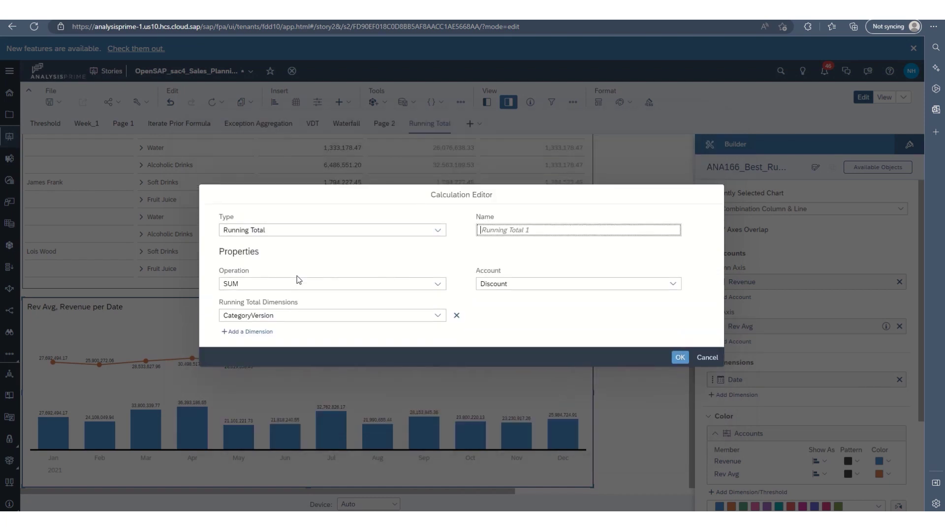
click(710, 358)
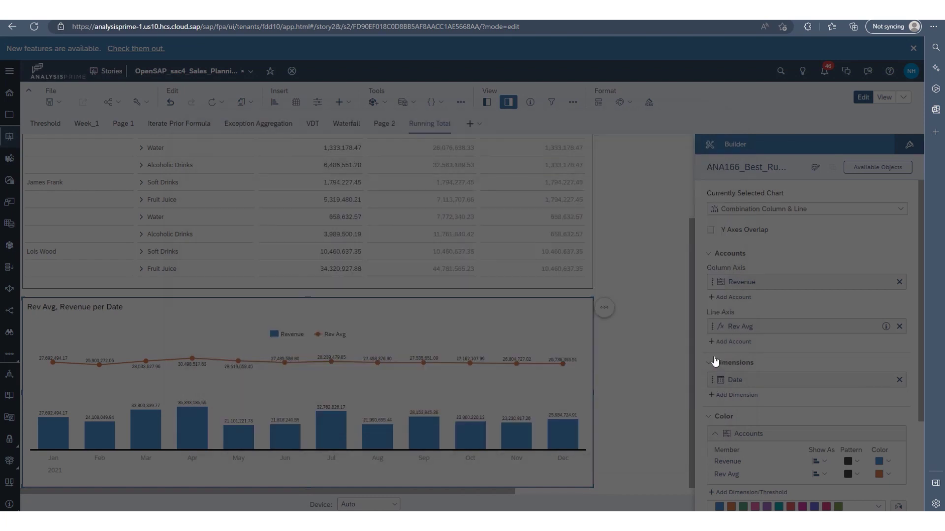
click(734, 341)
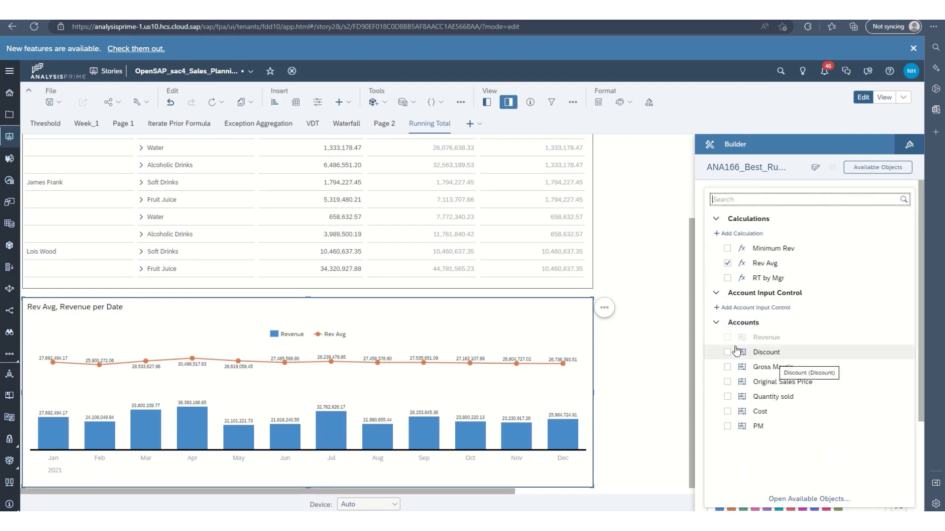
key(Escape)
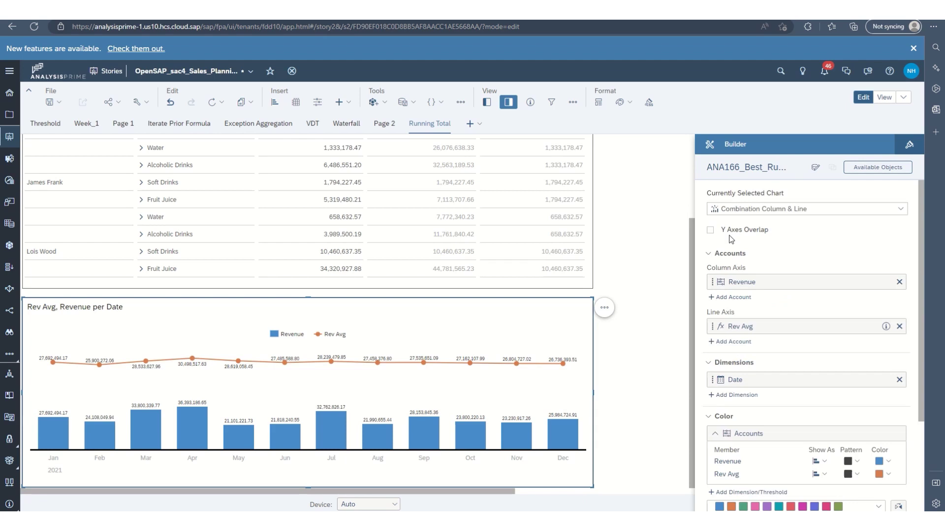
Define a Running Total named 'RT by Date' summing Revenue along Date.
click(372, 170)
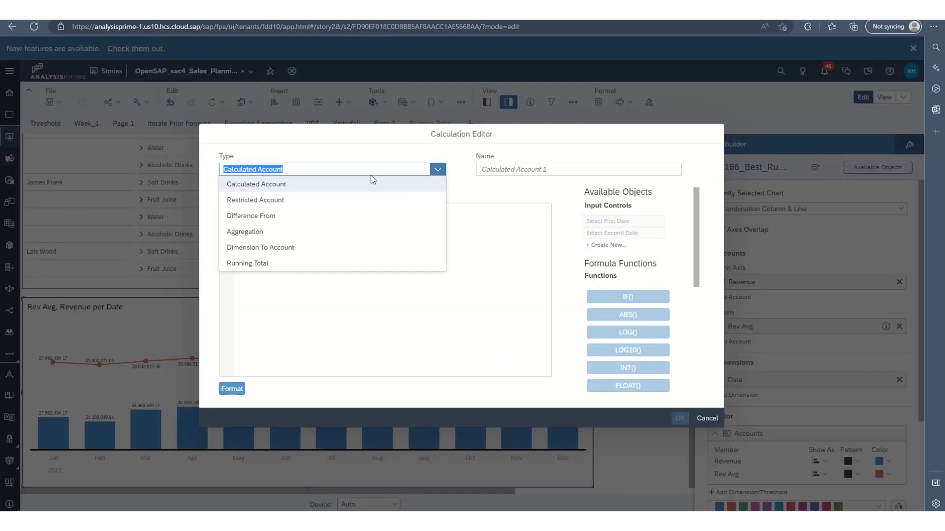
click(321, 264)
click(500, 231)
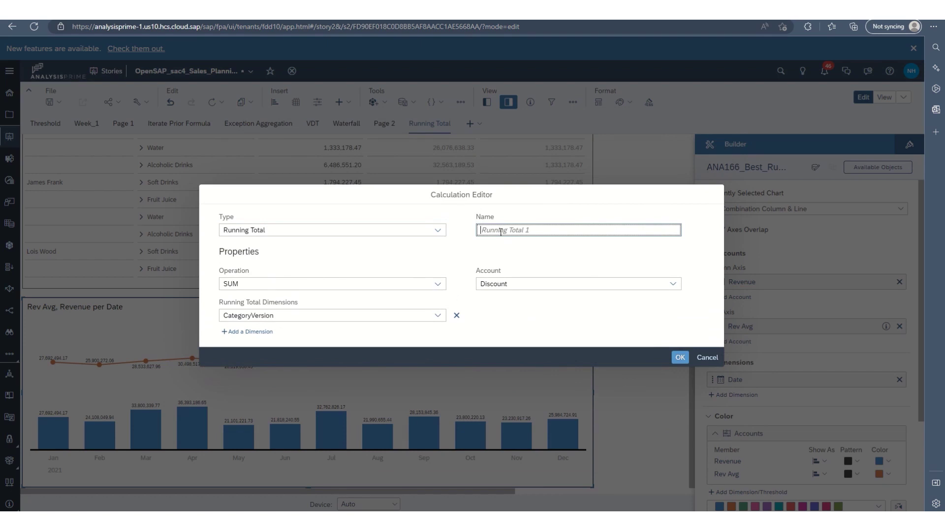
text(RT by Mth)
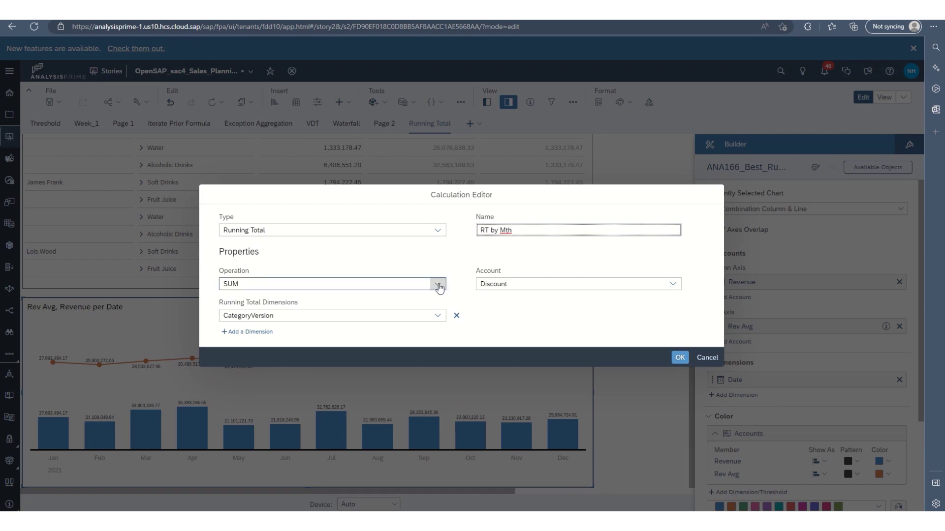
key(BackSpace)
key(BackSpace)
key(BackSpace)
text(Dat)
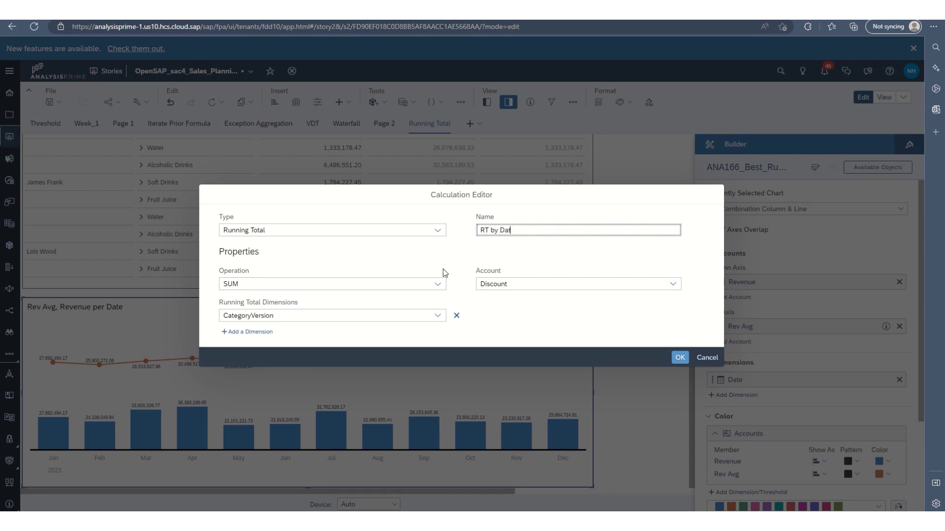
text(e)
click(496, 288)
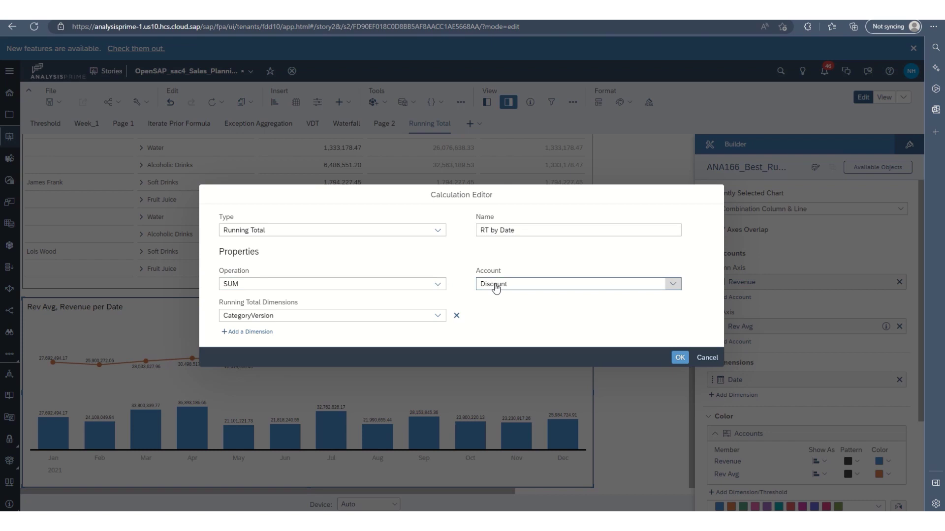
click(500, 358)
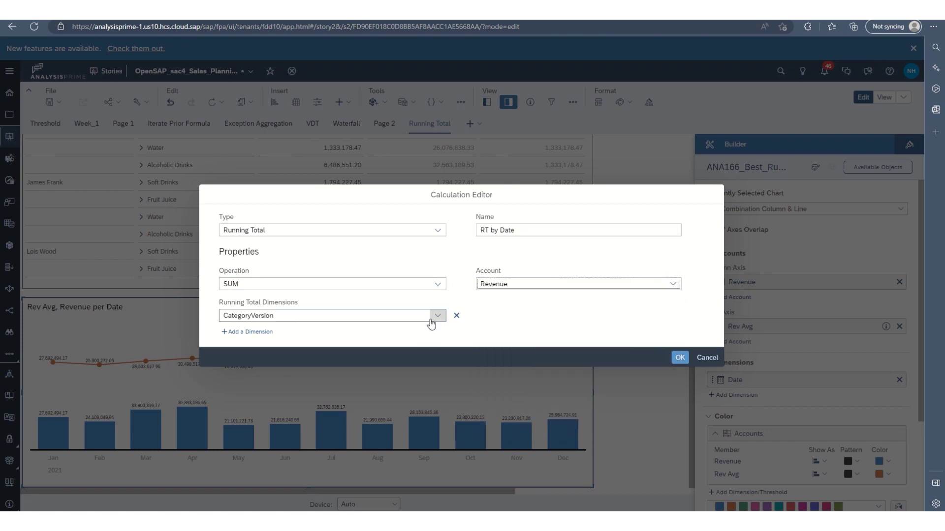
click(435, 318)
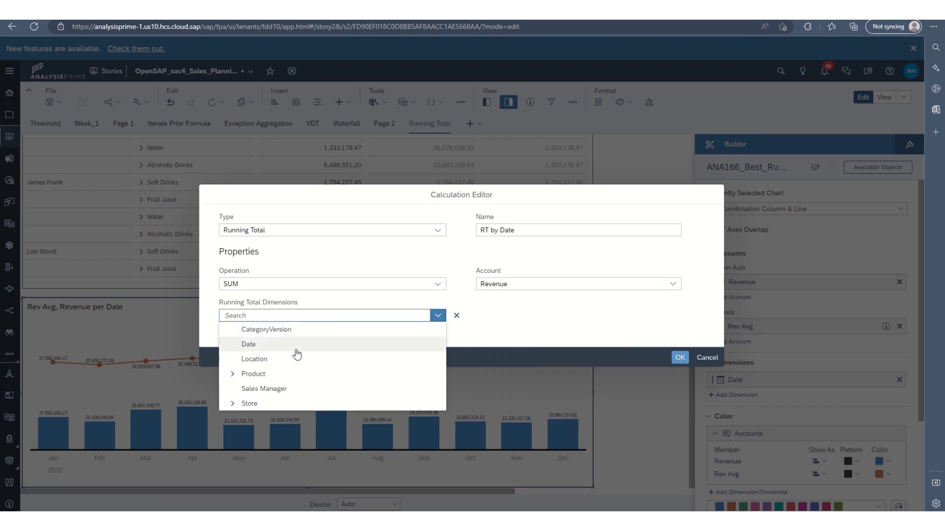
click(248, 344)
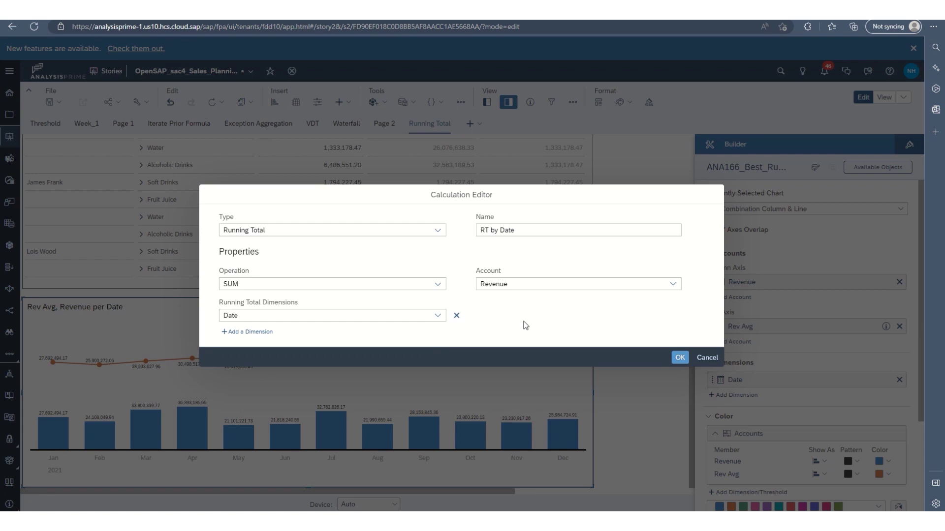
Confirm RT by Date so its running-total line appears on the chart.
click(680, 358)
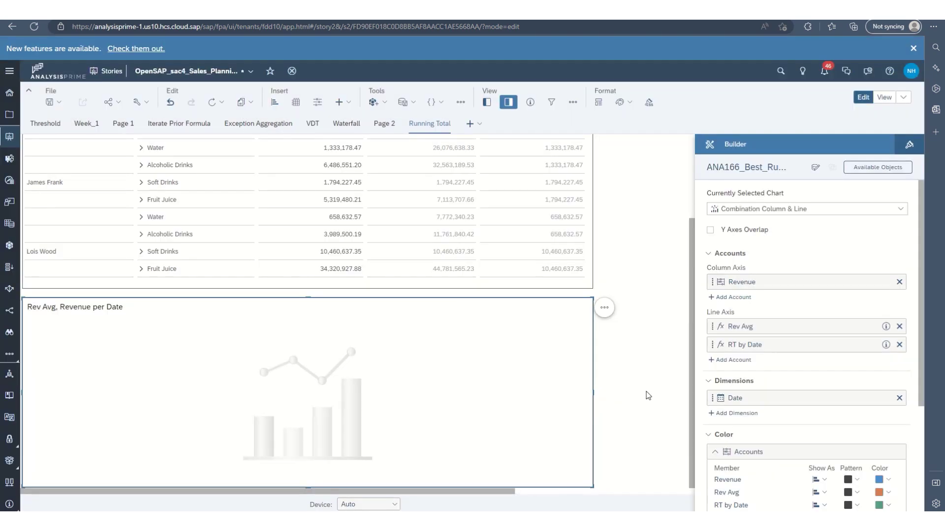